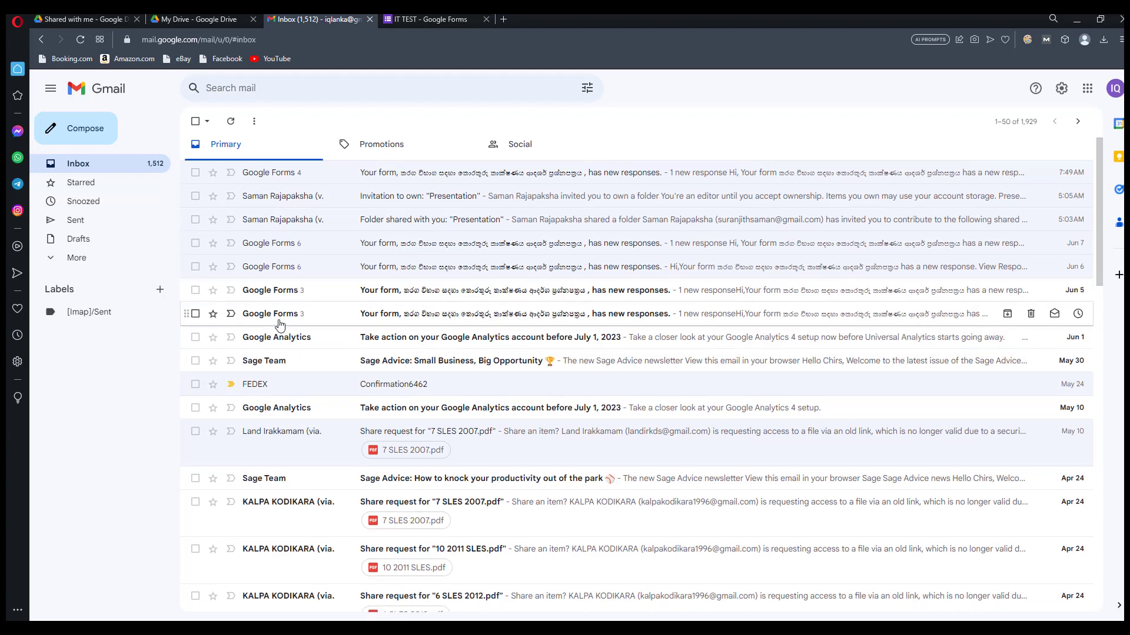
Create a new Gmail label named 'Google Form IT TEST'
scroll(277, 323, "down", 1)
scroll(282, 321, "up", 1)
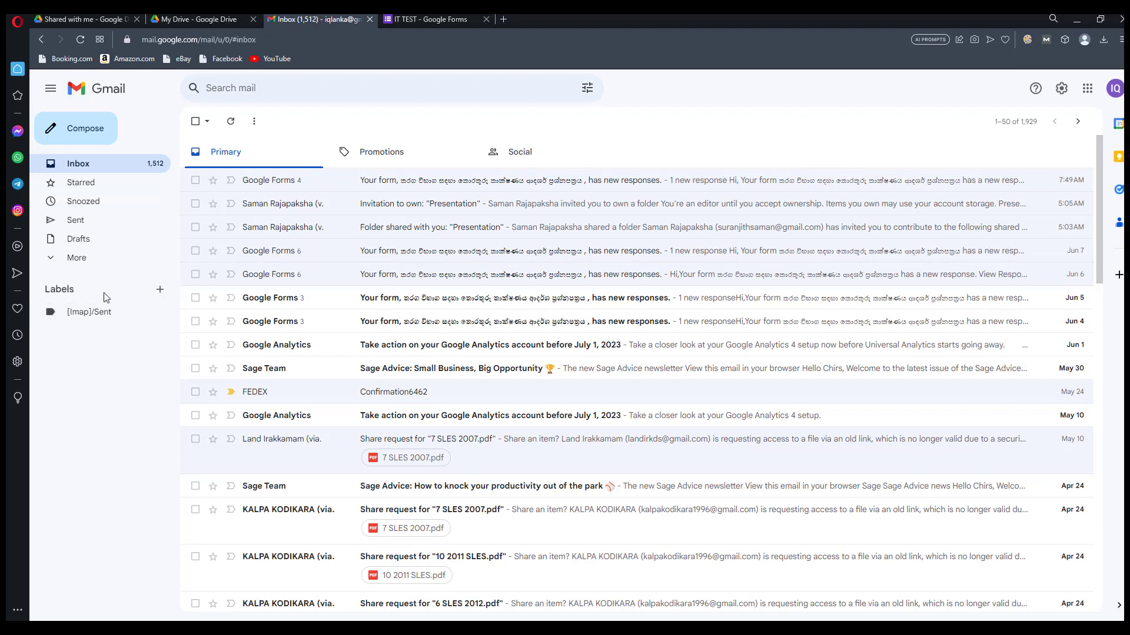
left_click(157, 290)
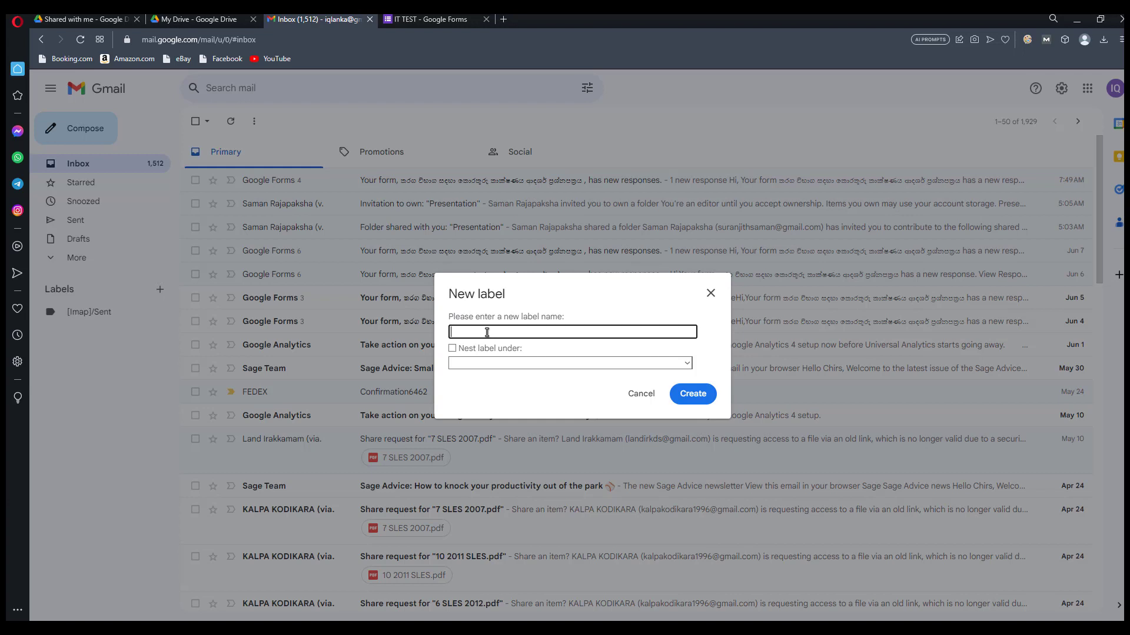
type("Goo")
type("EST")
left_click(693, 394)
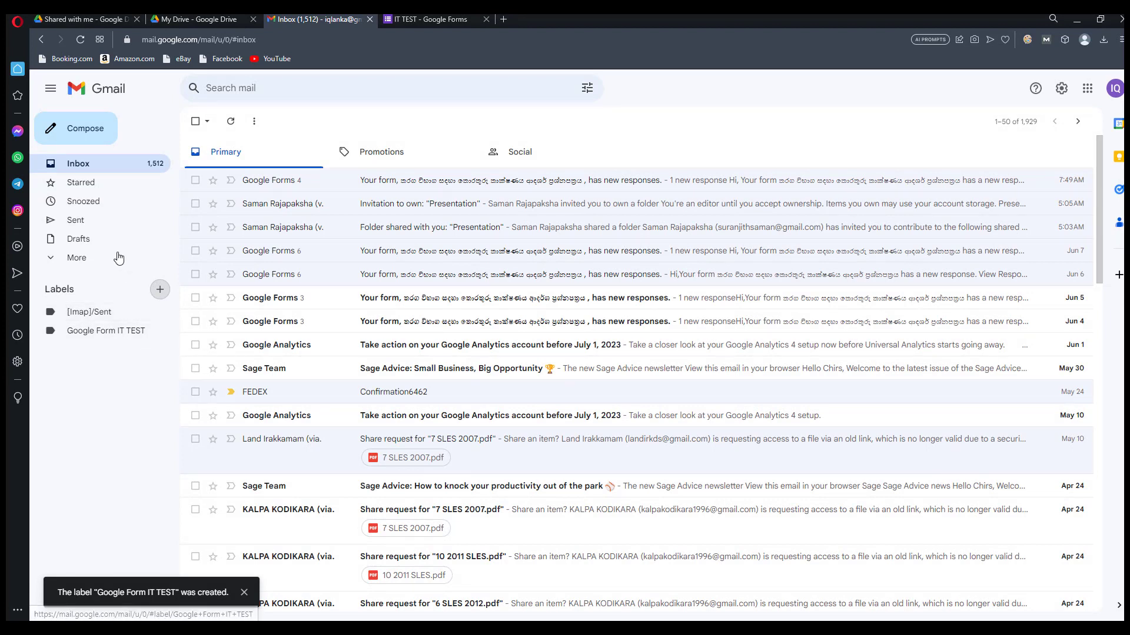
Open all settings, then return to the inbox and open the Google Forms responses email
left_click(1060, 90)
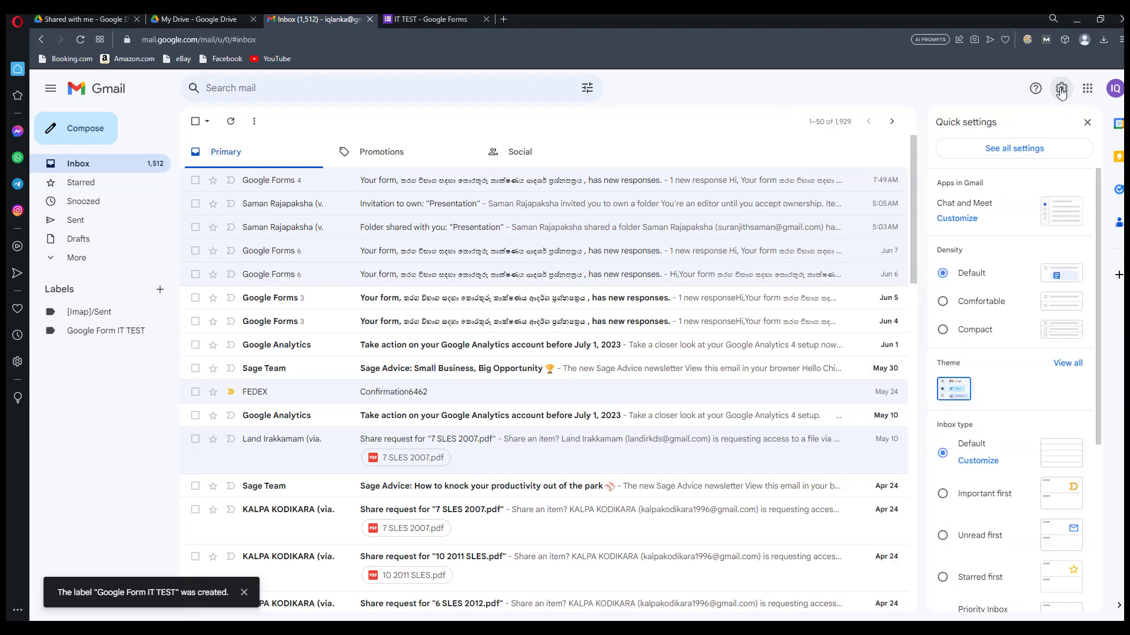
left_click(1013, 149)
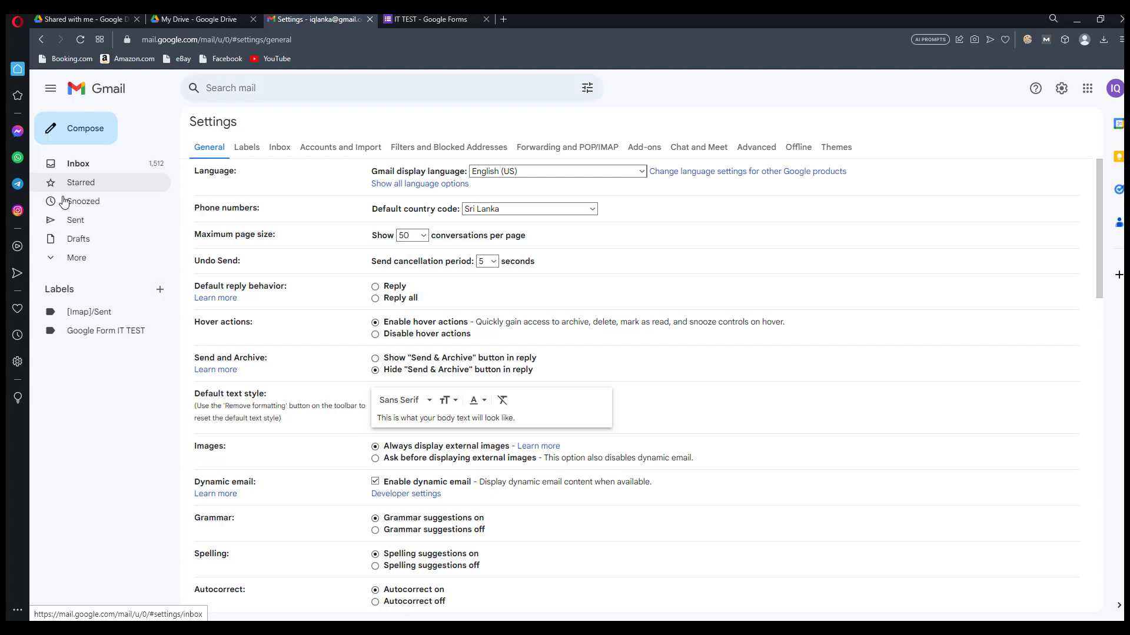
left_click(81, 166)
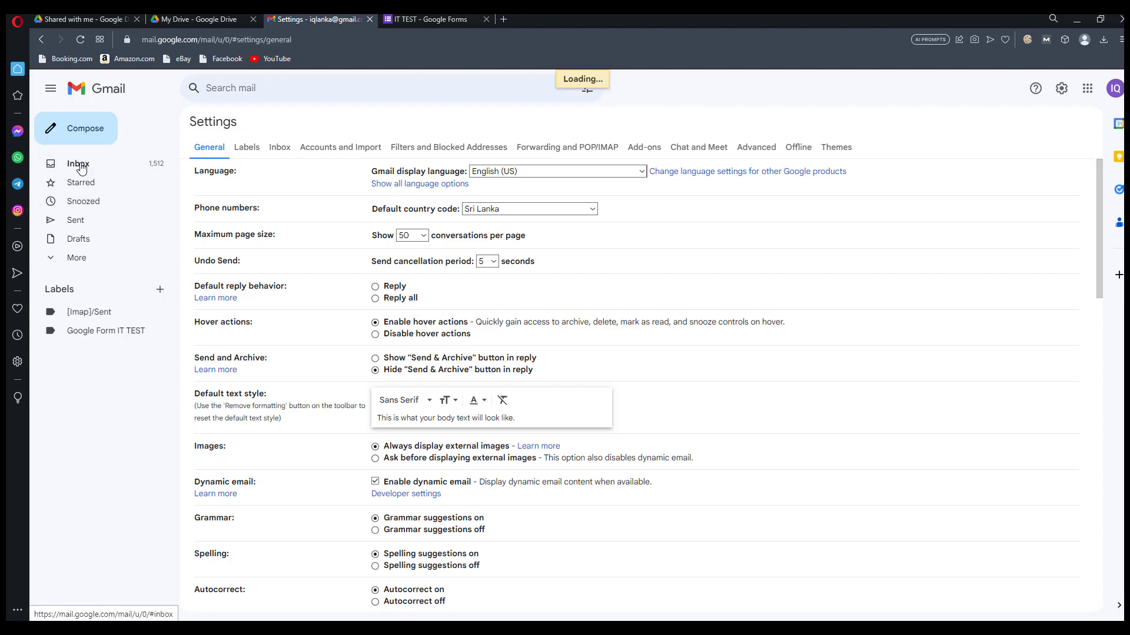
left_click(377, 187)
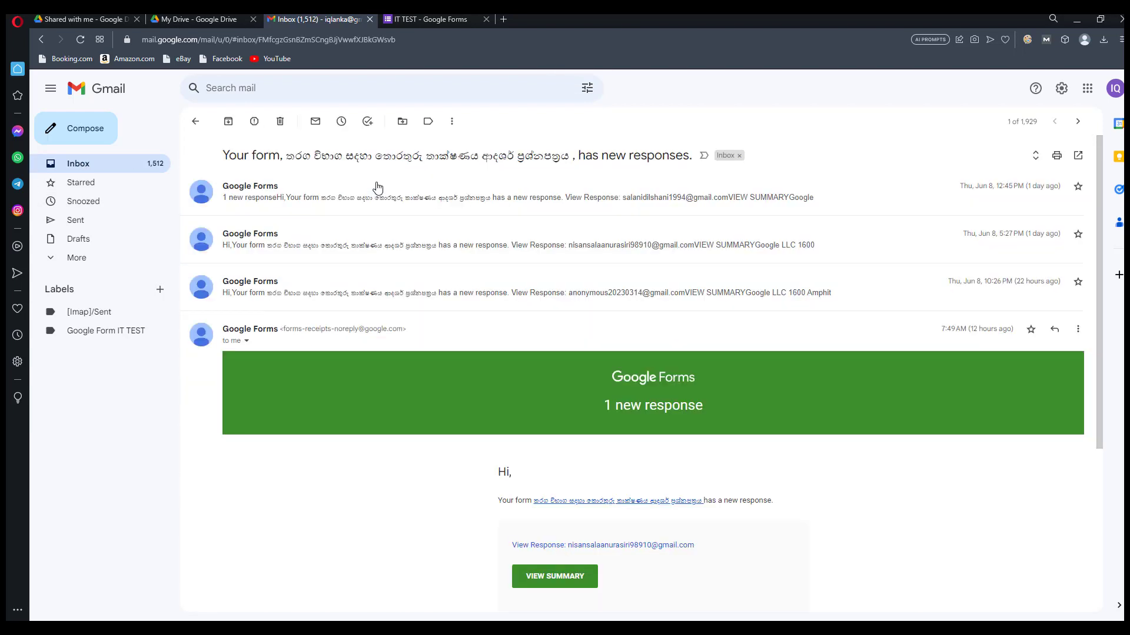
left_click(250, 195)
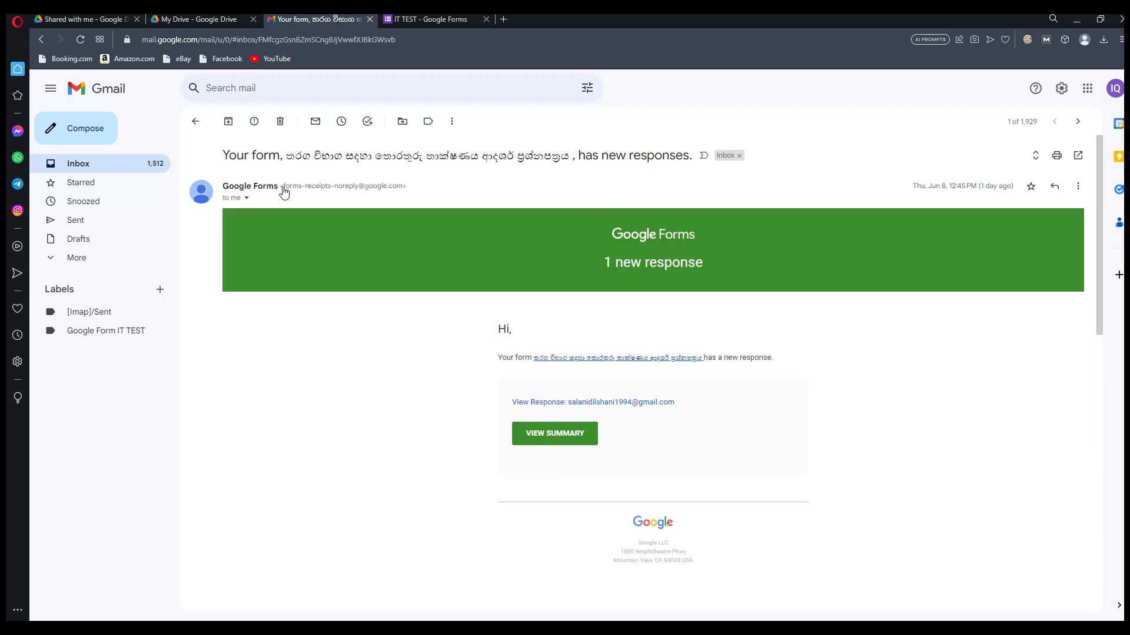
left_click_drag(283, 187, 402, 188)
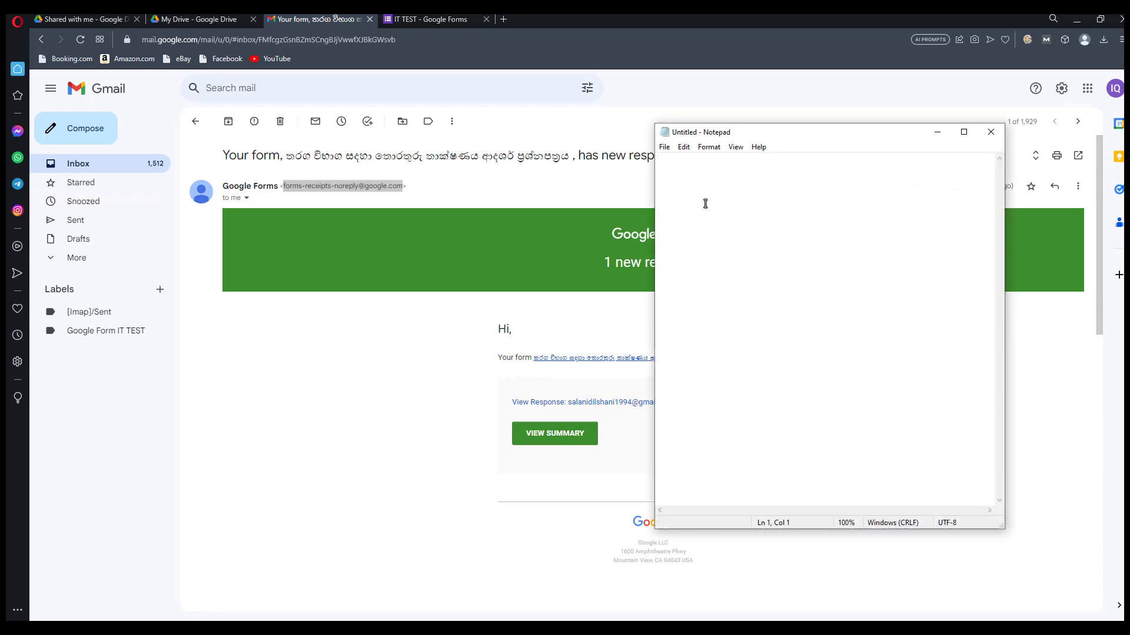
key("ctrl+v")
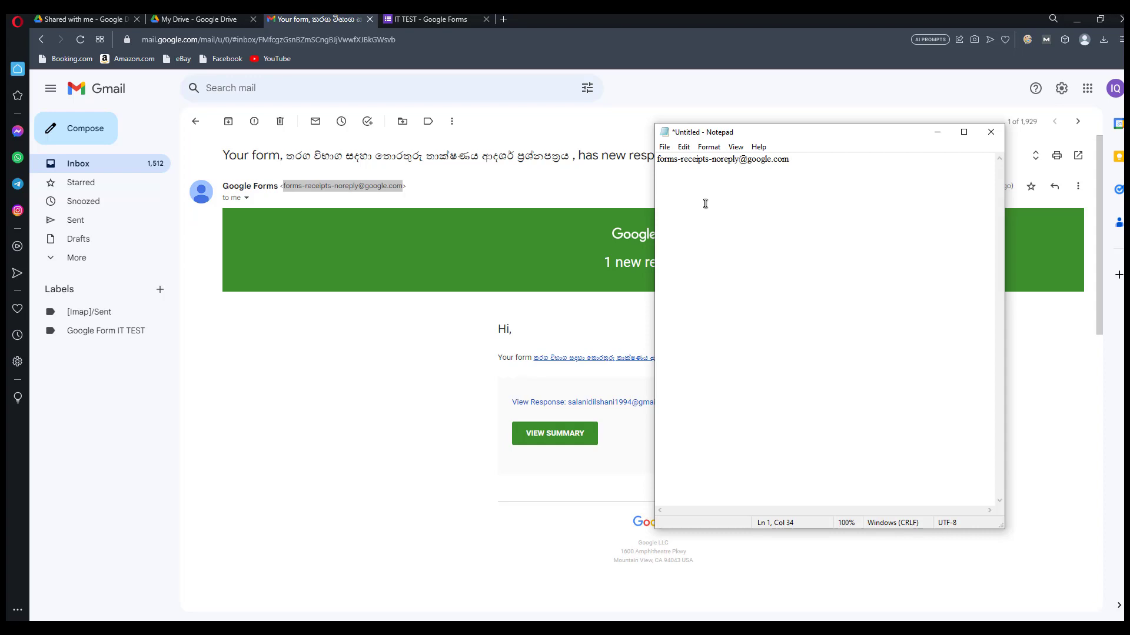
Copy the Sinhala form title from the subject onto Notepad's second line, then minimize Notepad
left_click(293, 161)
left_click_drag(286, 157, 568, 157)
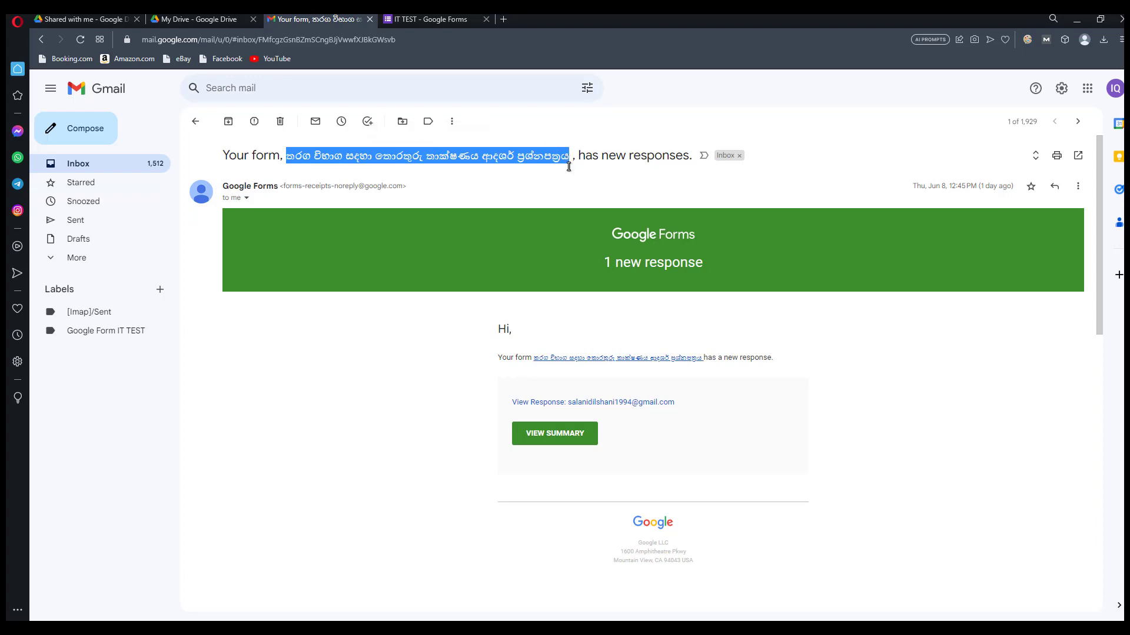
right_click(552, 155)
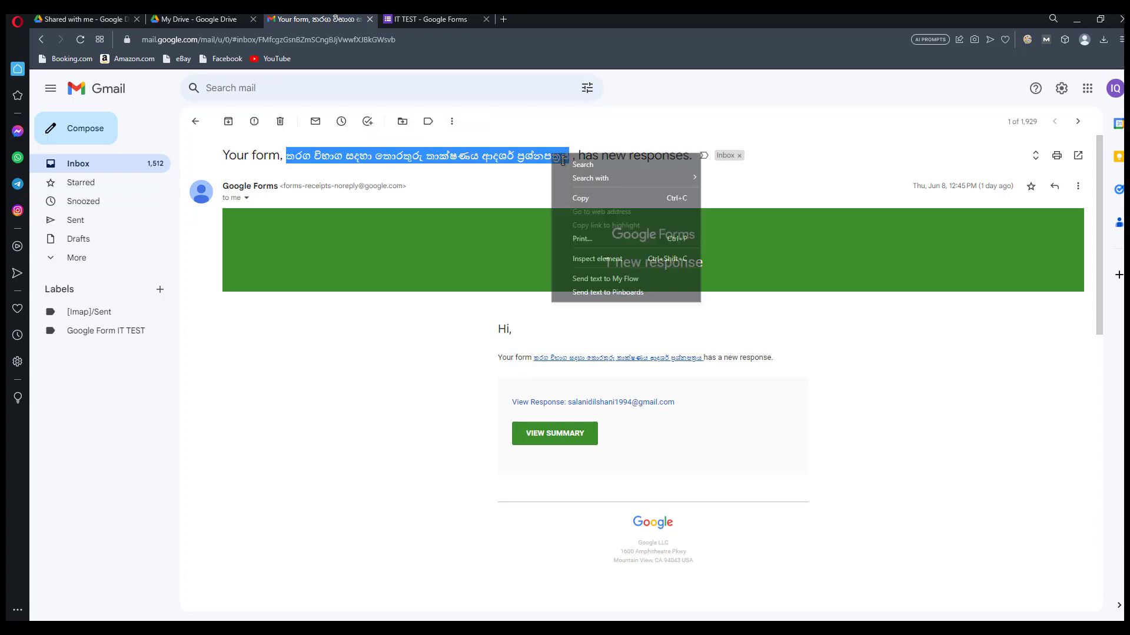
left_click(583, 199)
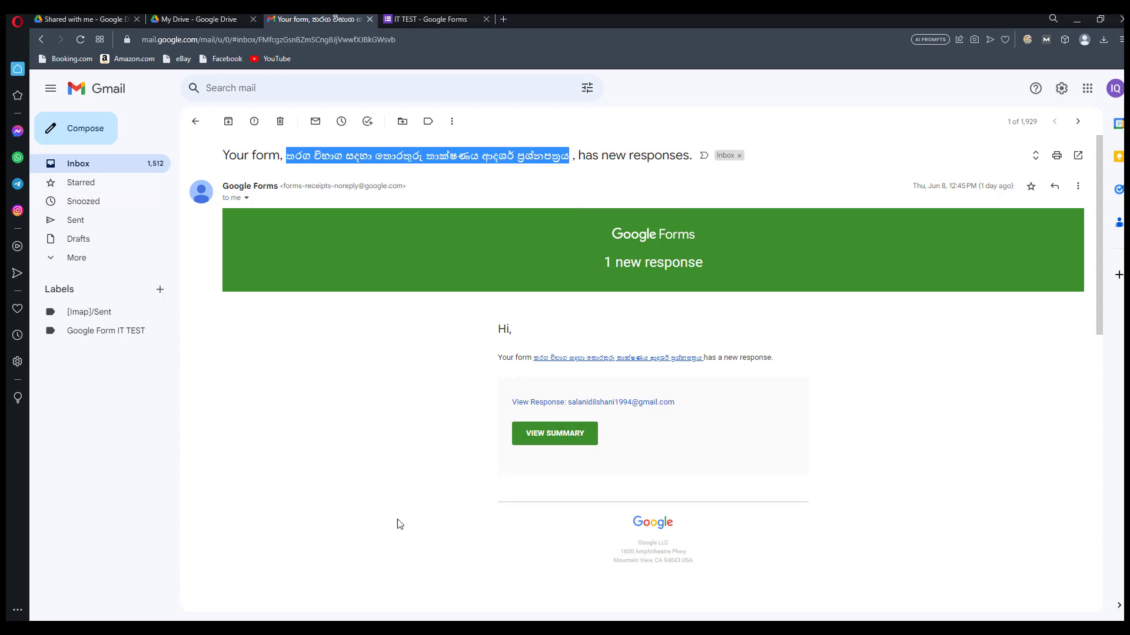
key("alt+Tab")
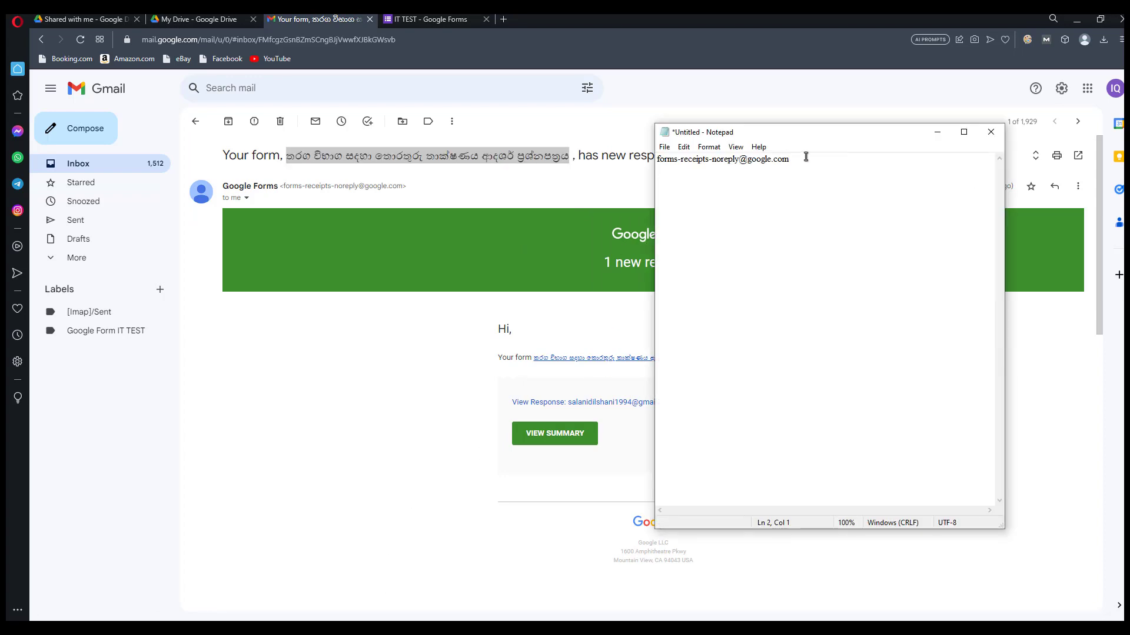
key("ctrl+v")
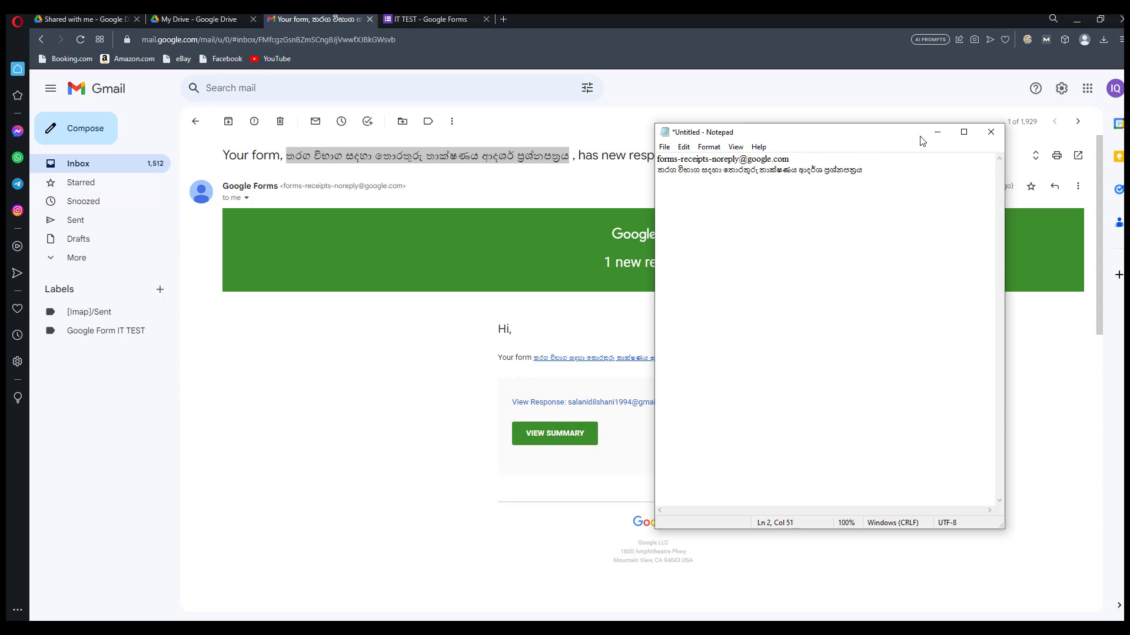
left_click(937, 132)
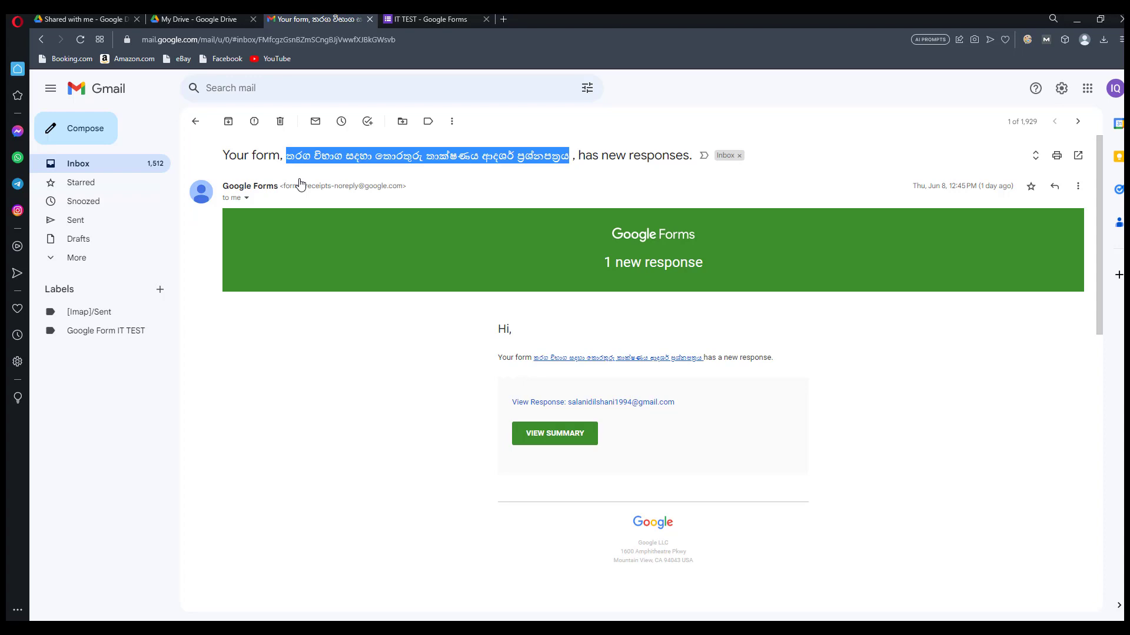
Go to Filters and Blocked Addresses settings and start a new filter
left_click(1057, 92)
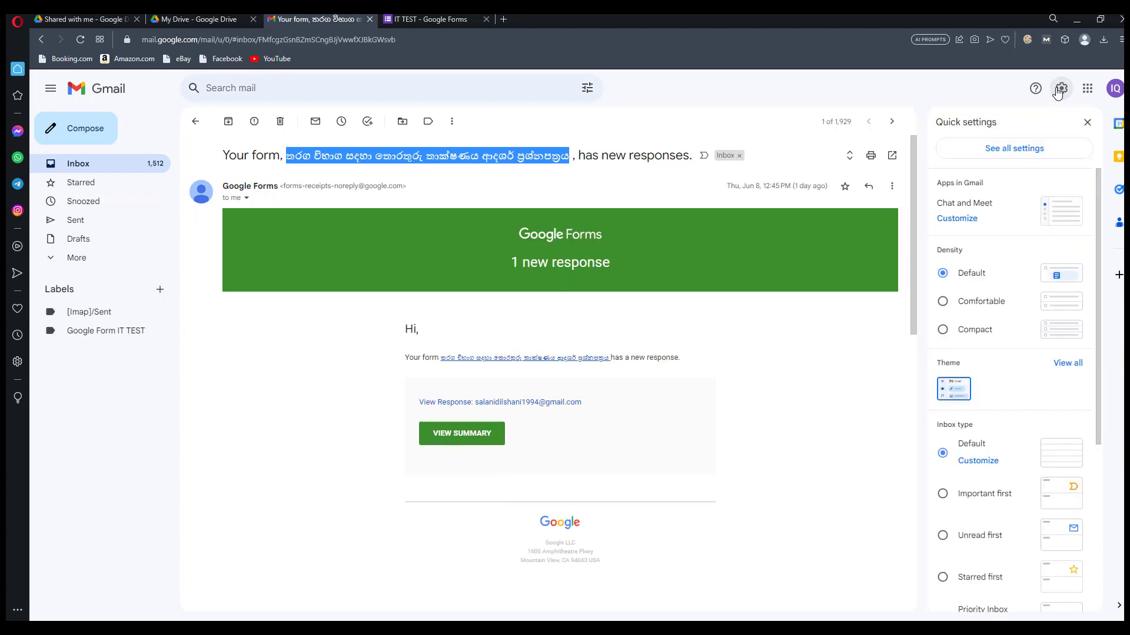
left_click(1017, 152)
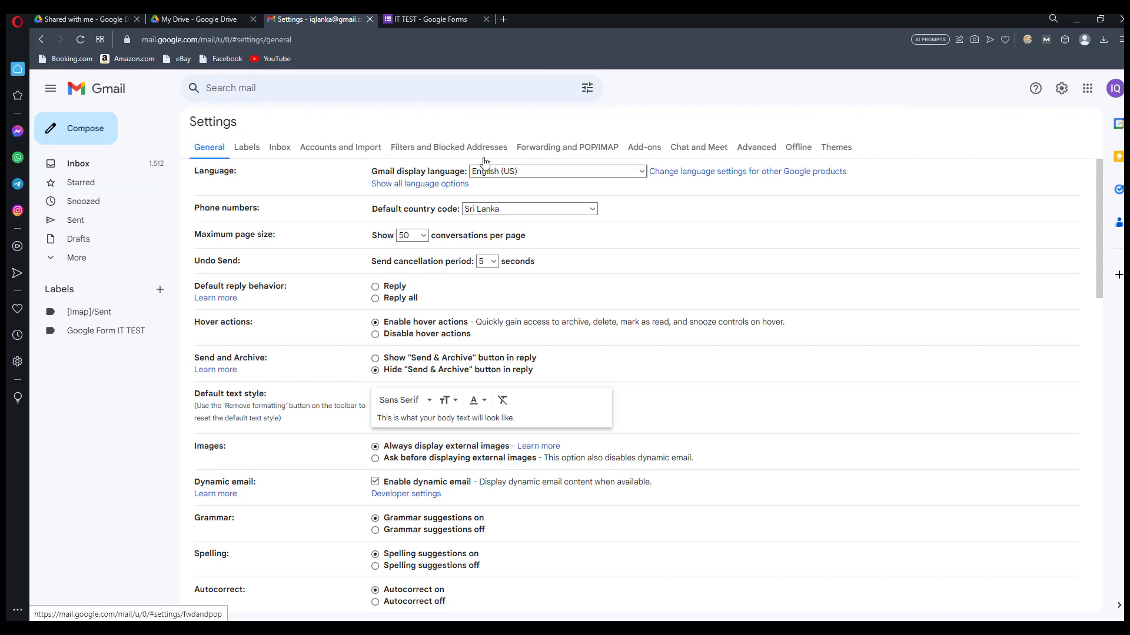
left_click(427, 151)
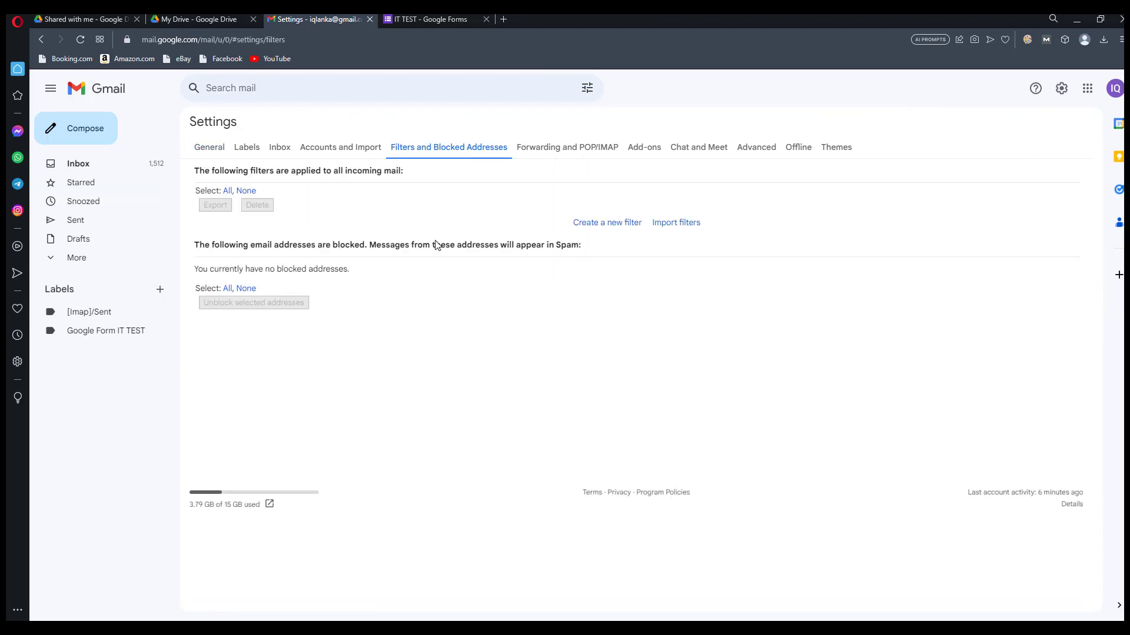
left_click(627, 228)
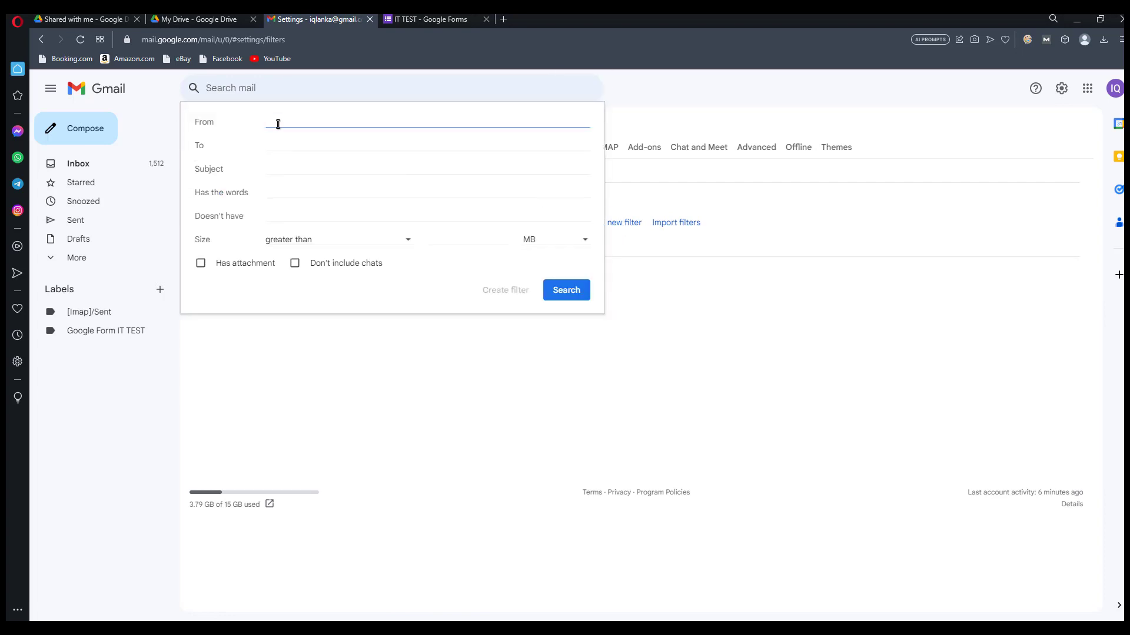
Move the pasted Sinhala form title from the From field into the Subject criterion
key("ctrl+v")
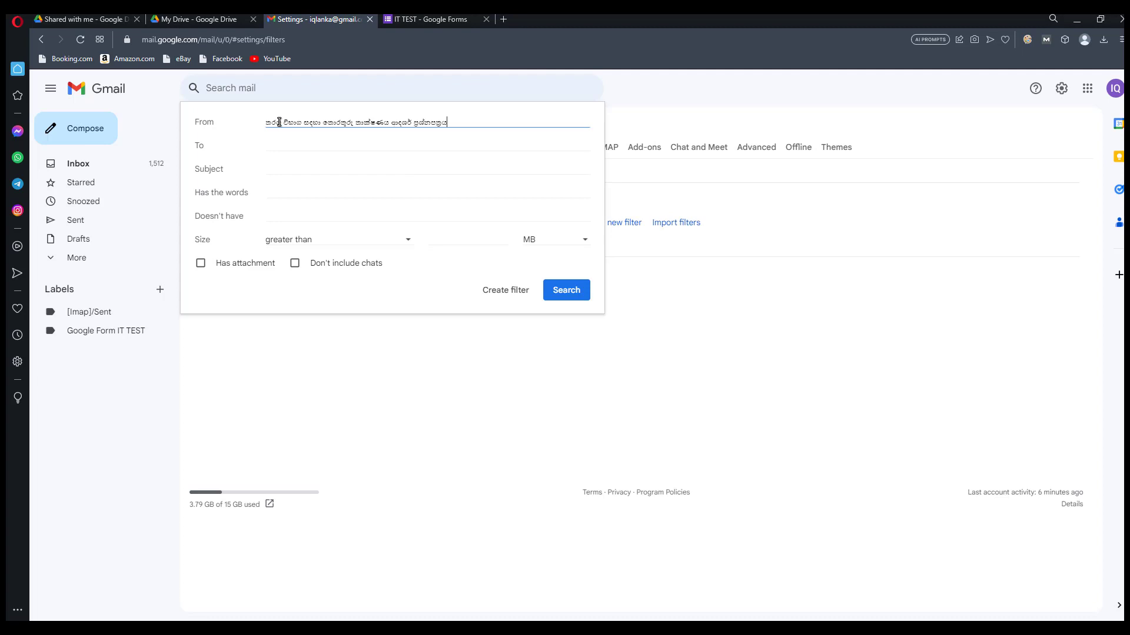
triple_click(292, 122)
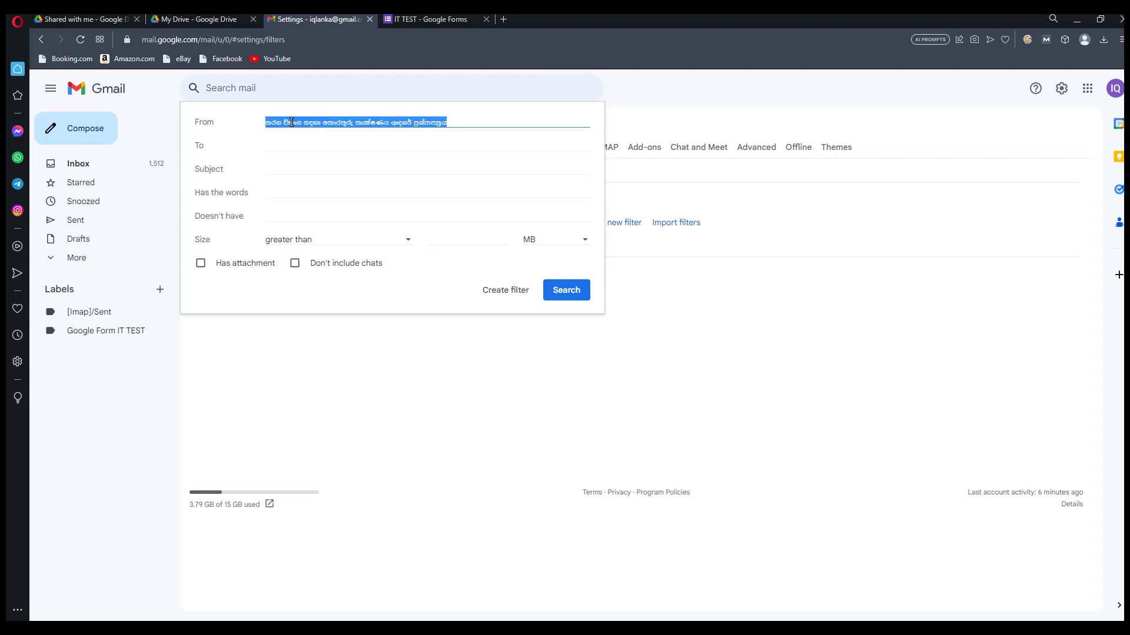
key("BackSpace")
left_click(312, 170)
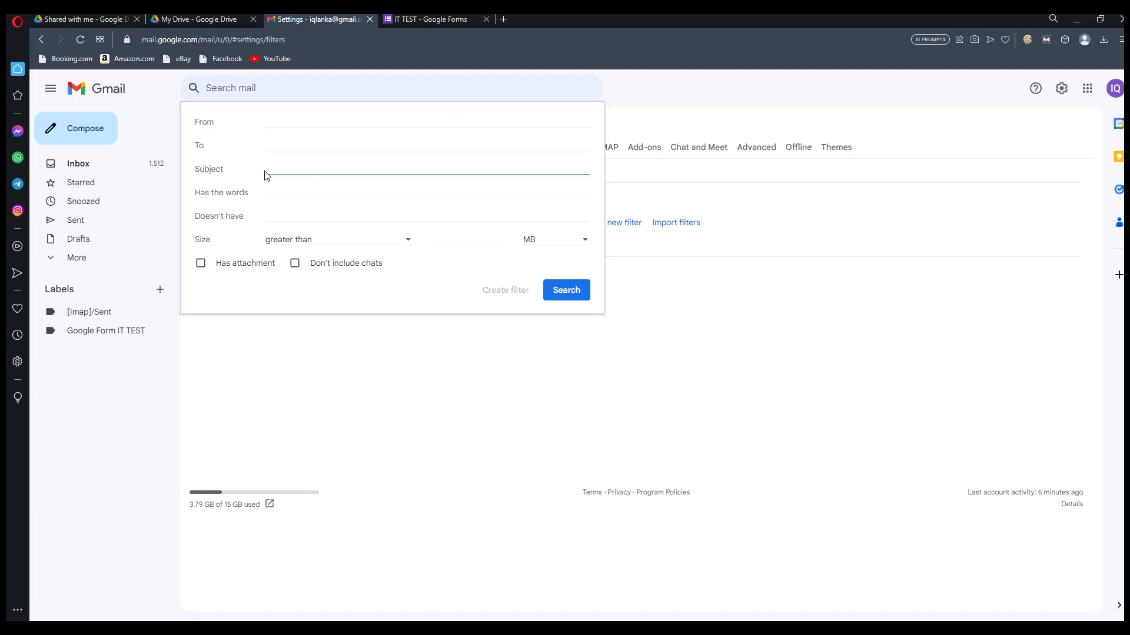
key("ctrl+v")
left_click(281, 121)
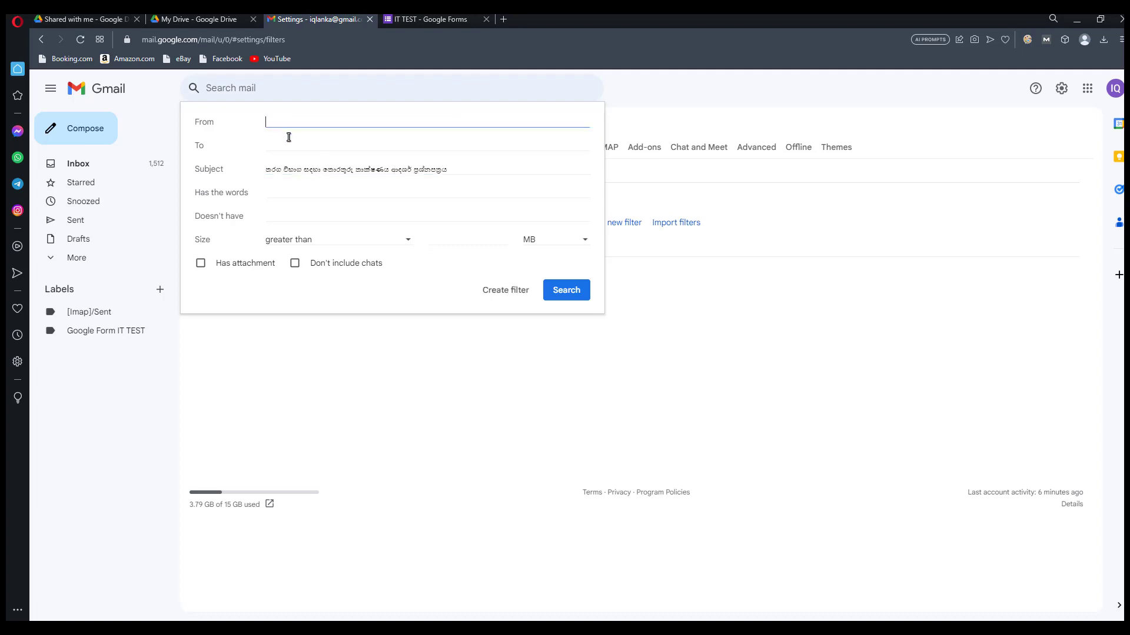
left_click(329, 619)
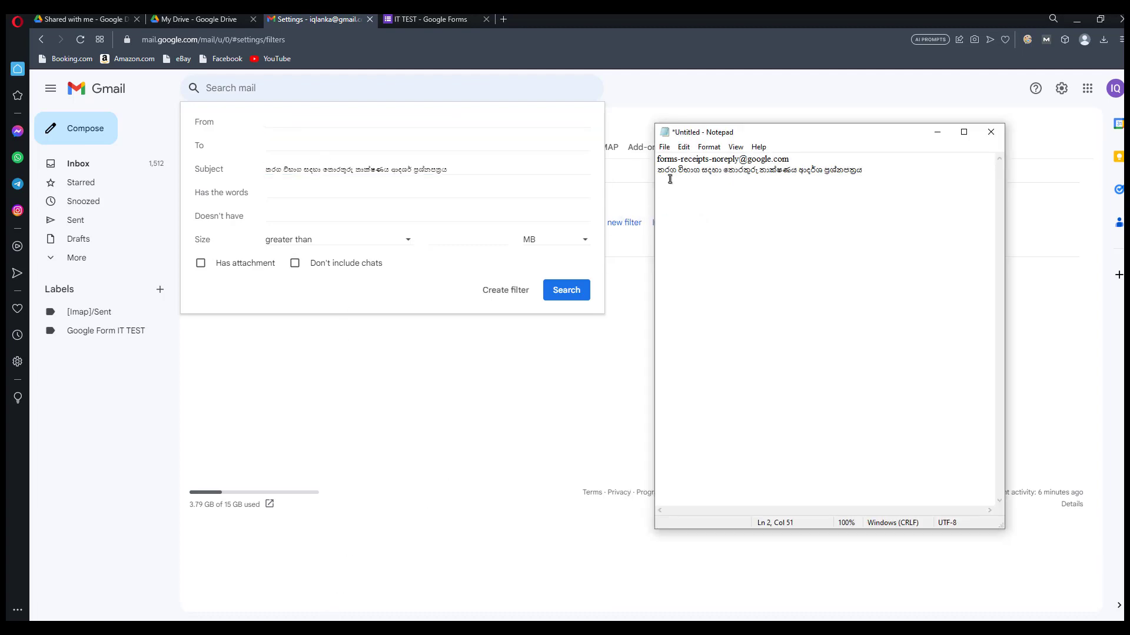
left_click_drag(813, 158, 657, 159)
right_click(704, 157)
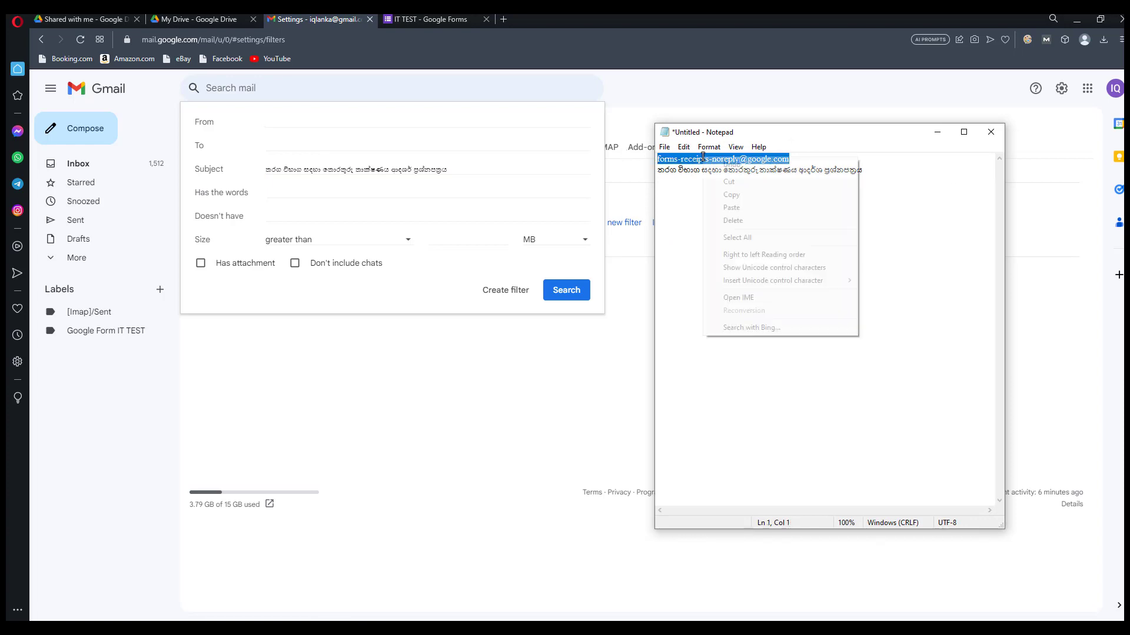
left_click(724, 194)
left_click(937, 132)
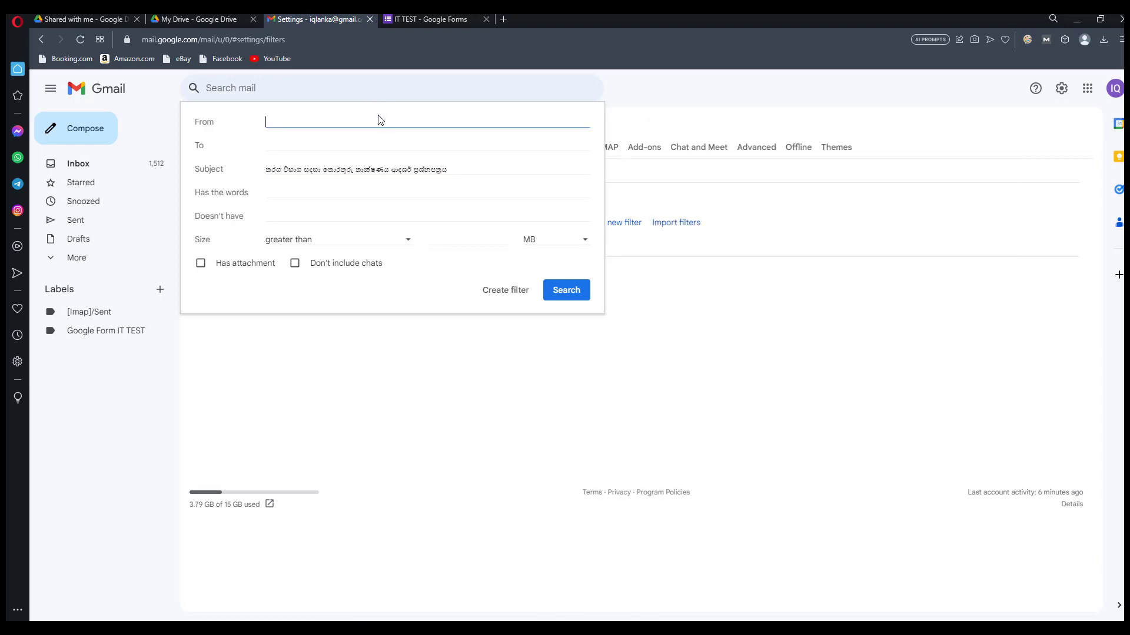
key("ctrl+v")
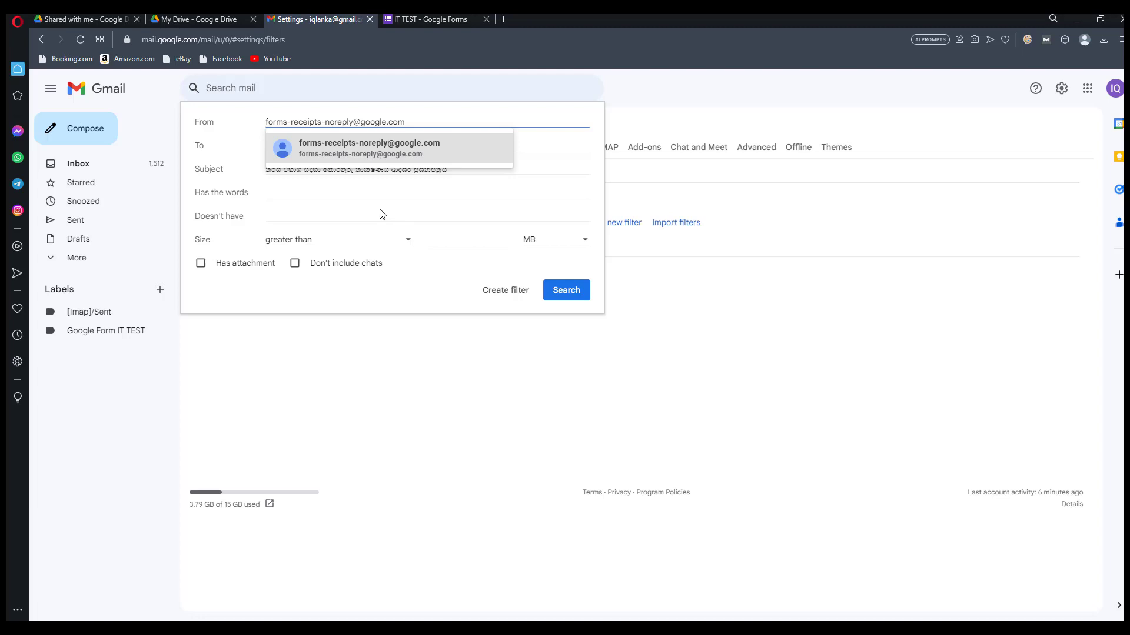
left_click(370, 158)
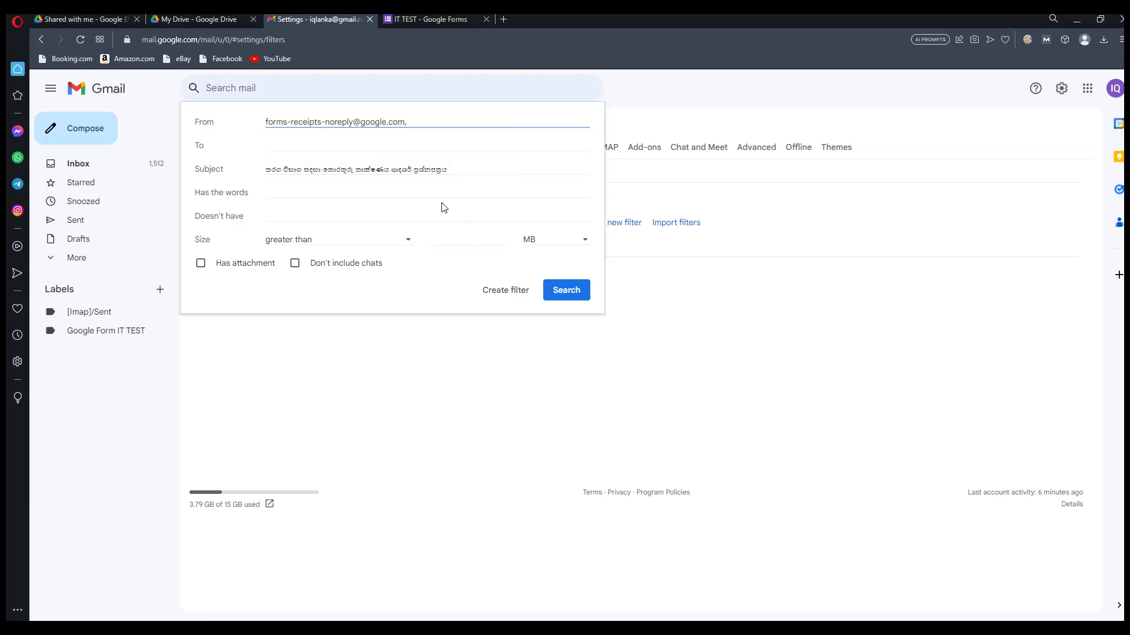
left_click(493, 300)
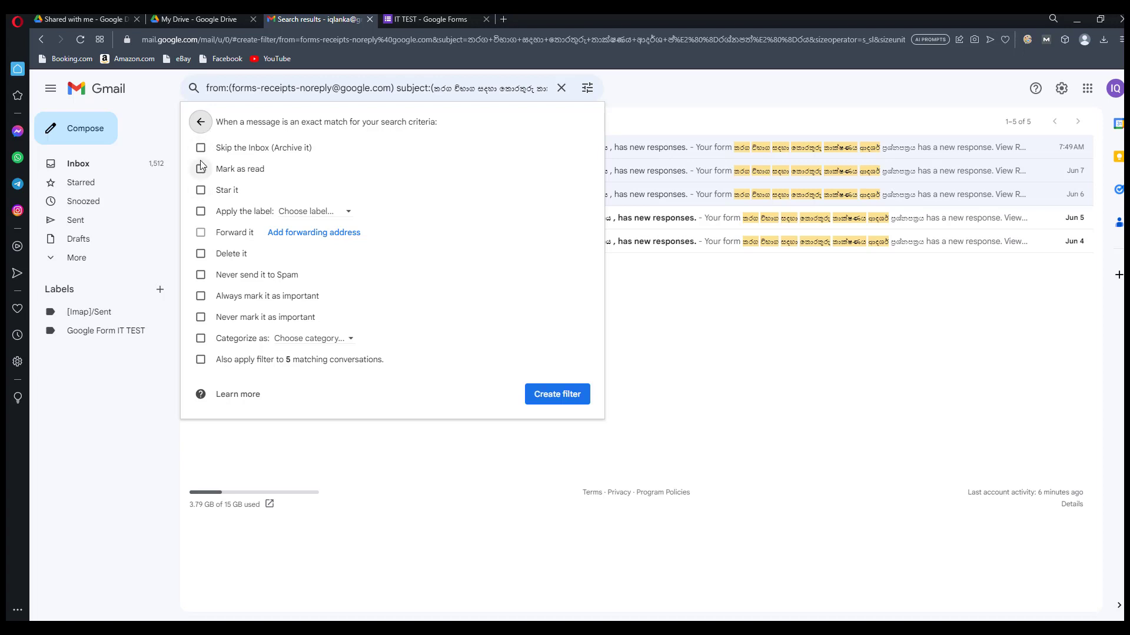
Create the filter with Skip the Inbox and the label 'Google Form IT TEST' applied
left_click(200, 149)
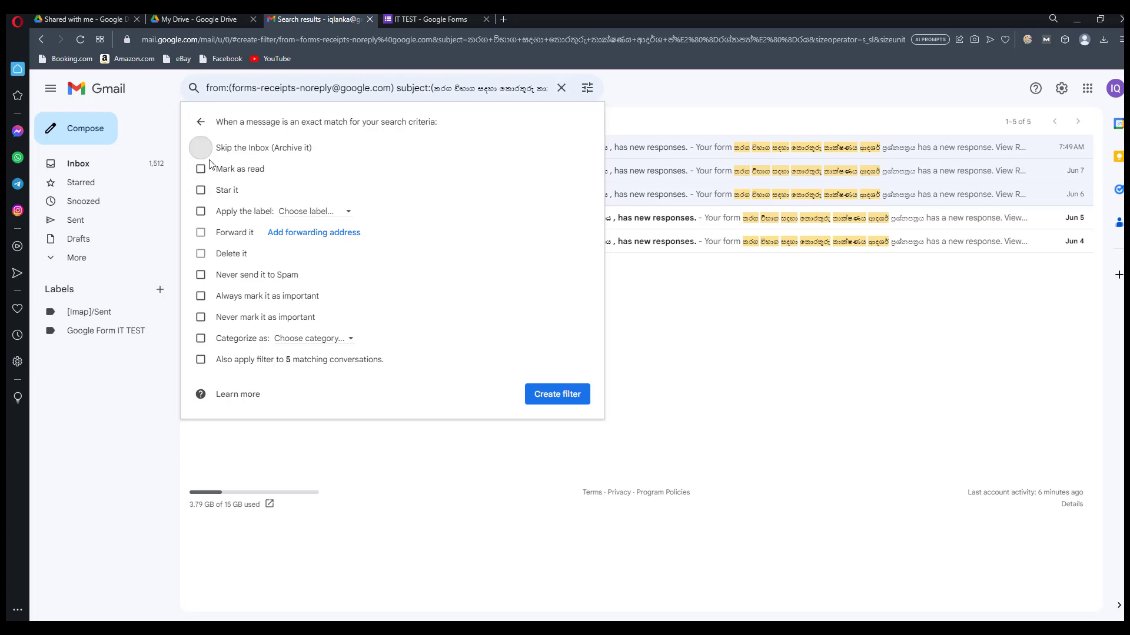
left_click(201, 212)
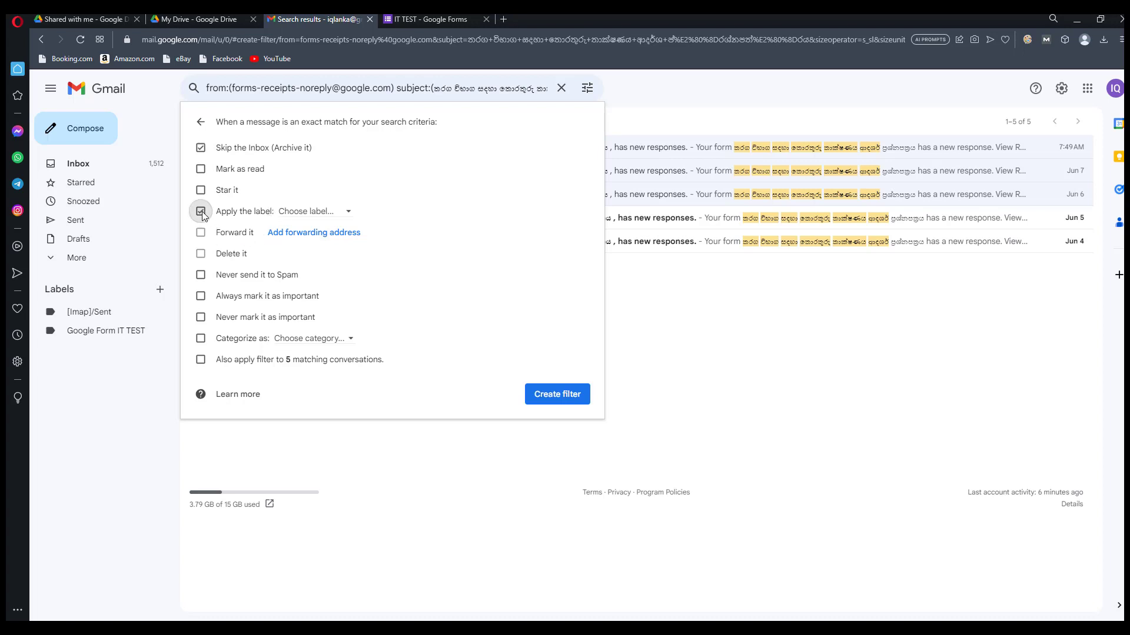
left_click(350, 213)
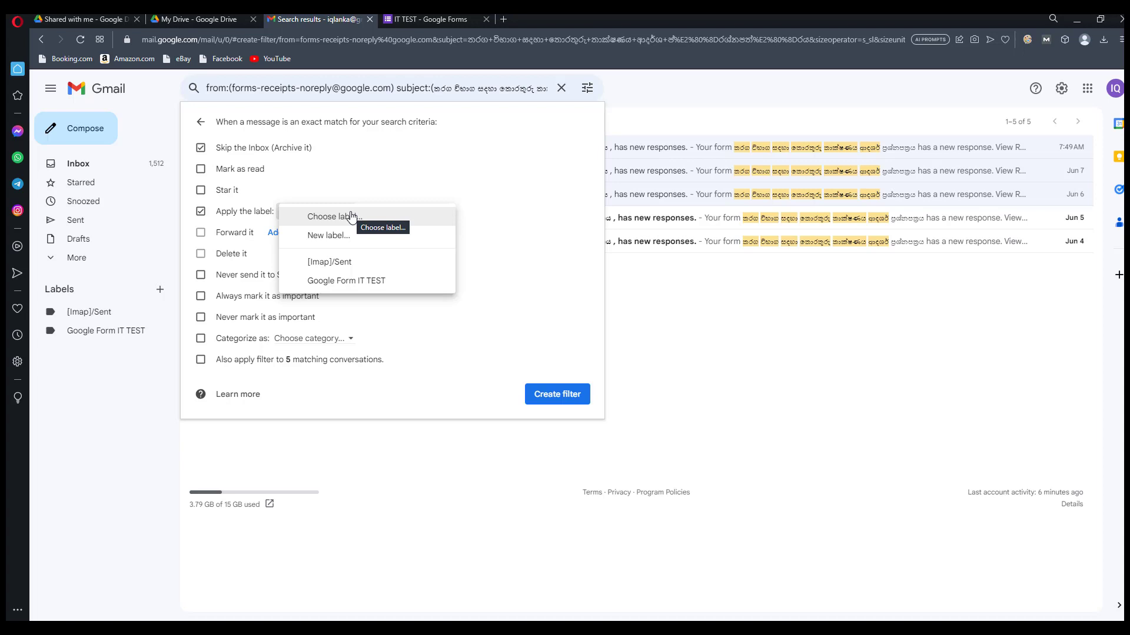
left_click(378, 281)
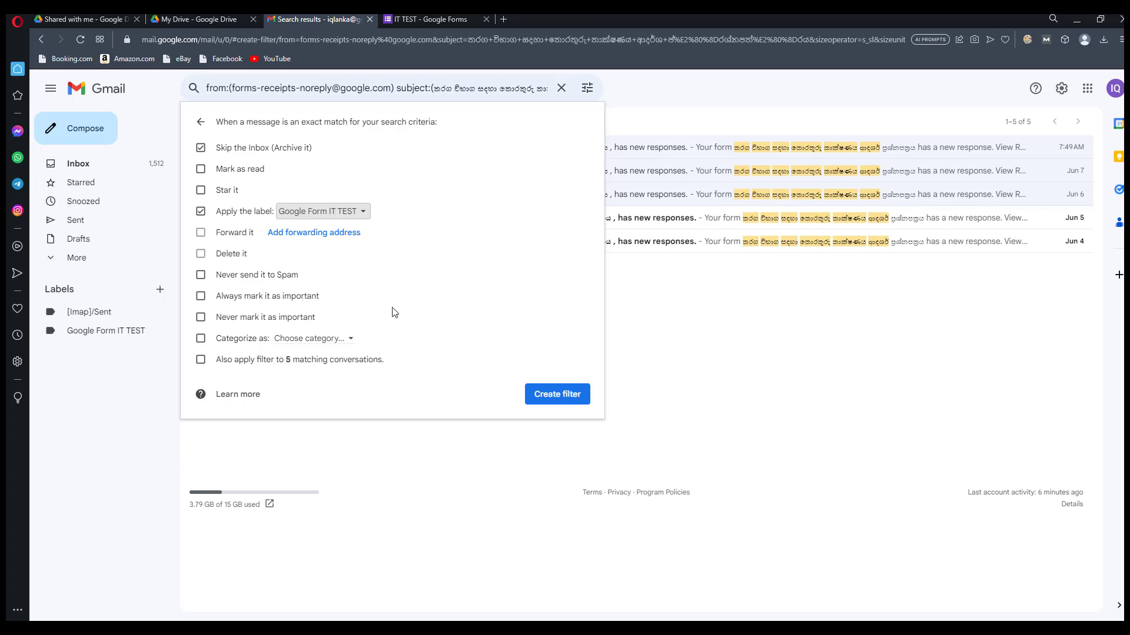
left_click(547, 403)
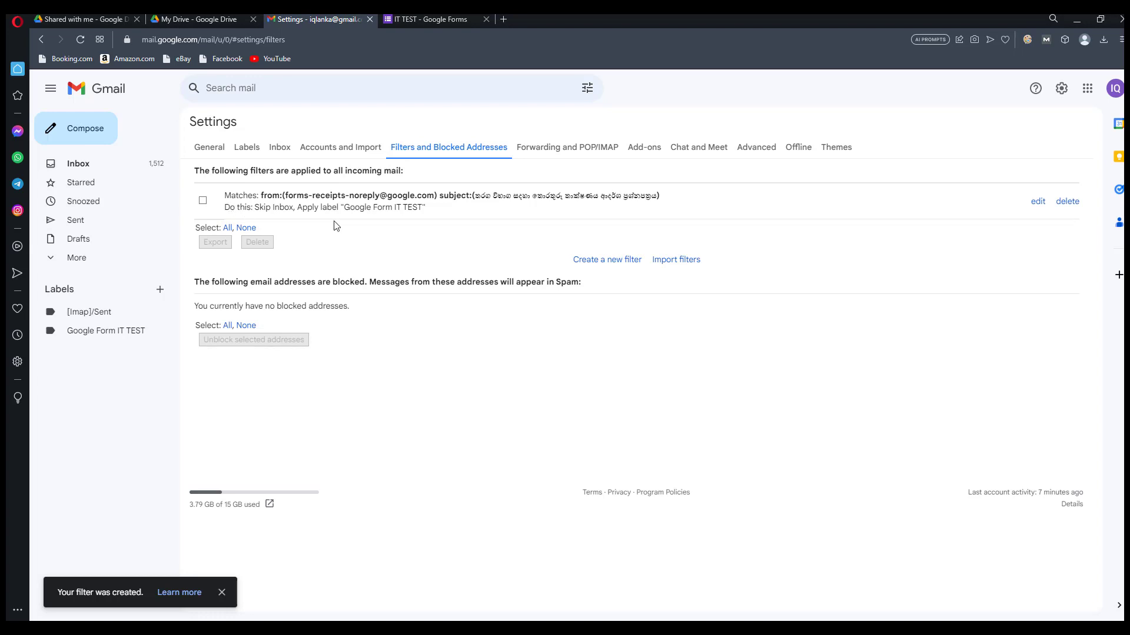
Return from the filter settings to the Gmail inbox
left_click(115, 170)
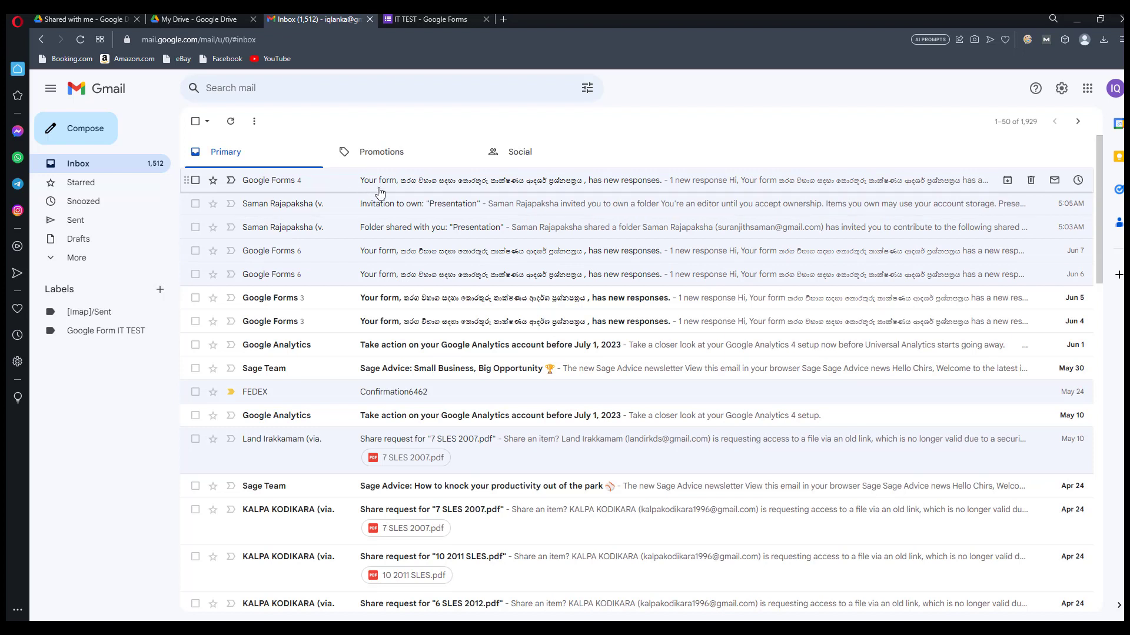
mouse_move(617, 180)
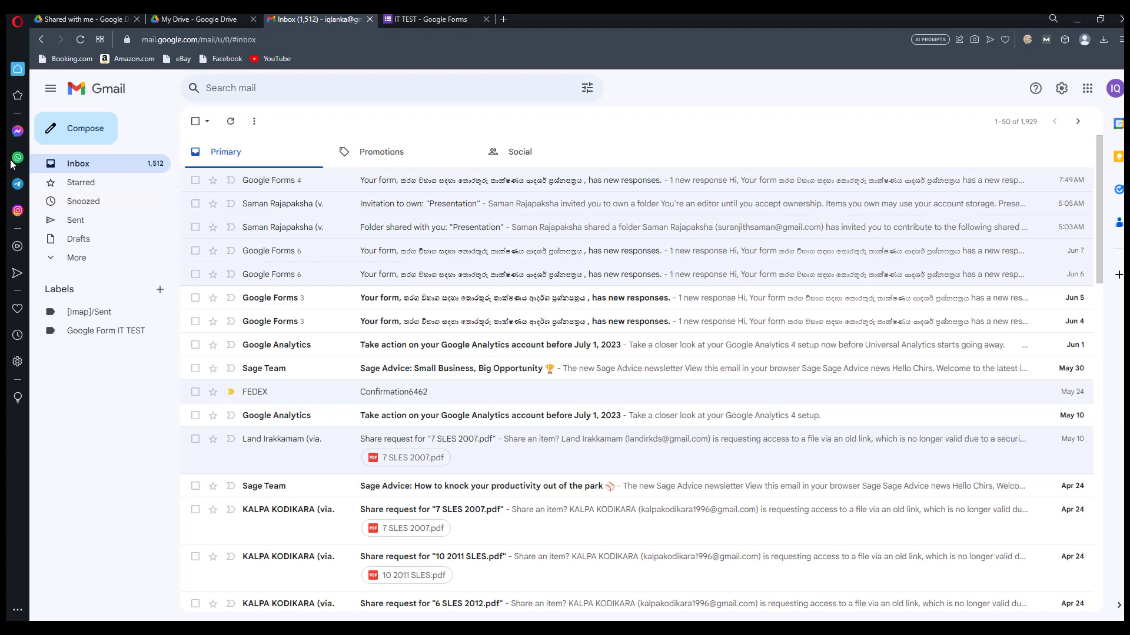
left_click(101, 333)
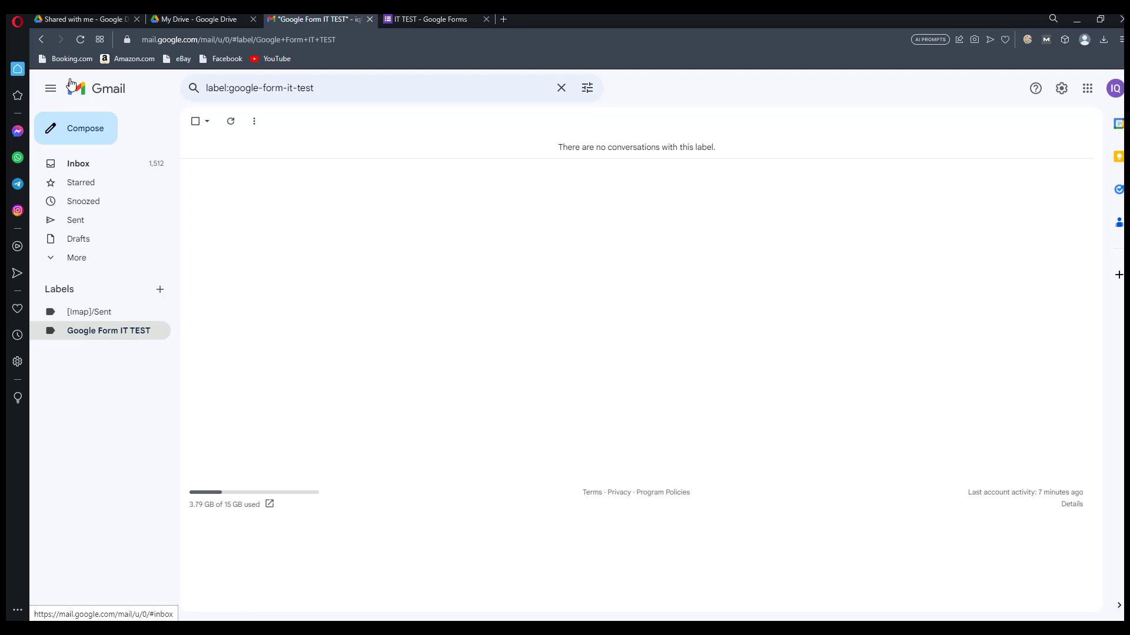
left_click(95, 169)
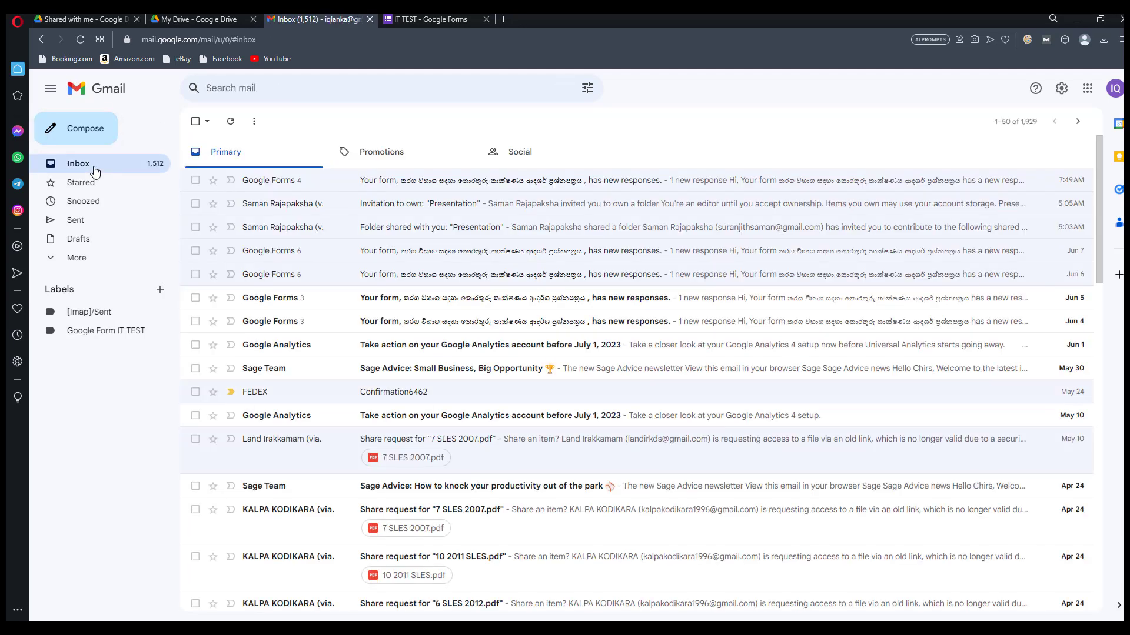